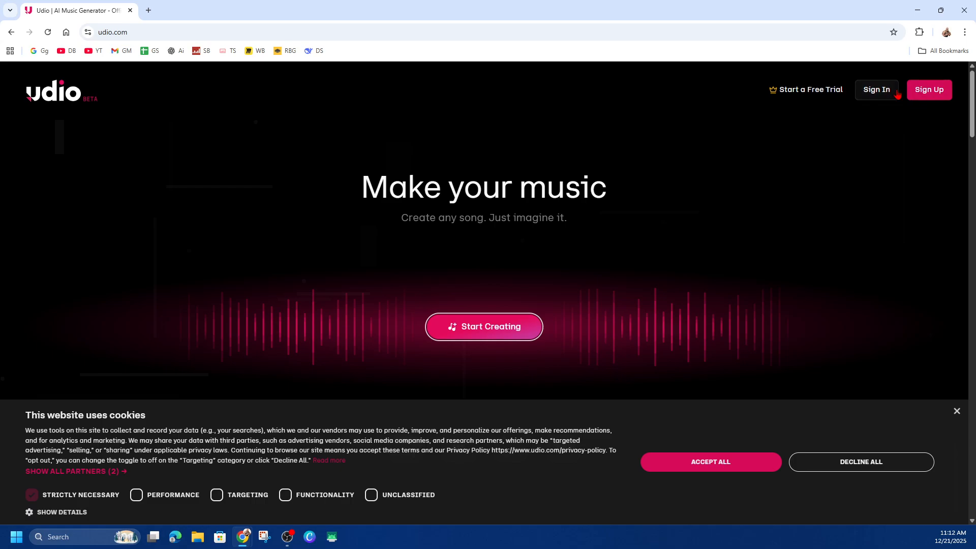
- Sign up for Udio with the first listed Google account and authorize access to its profile information
{"action": "left_click", "coordinate": [914, 96]}
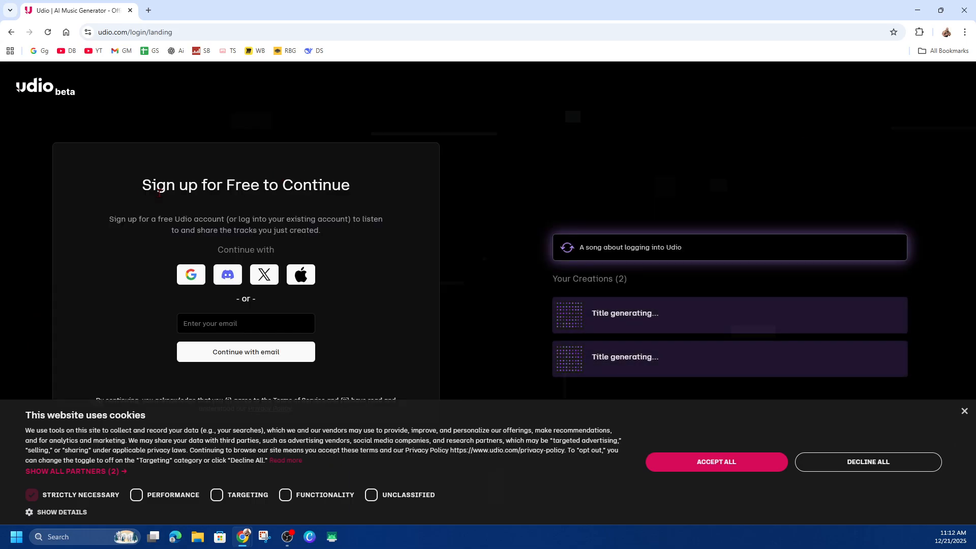
{"action": "left_click_drag", "start_coordinate": [142, 185], "coordinate": [373, 190]}
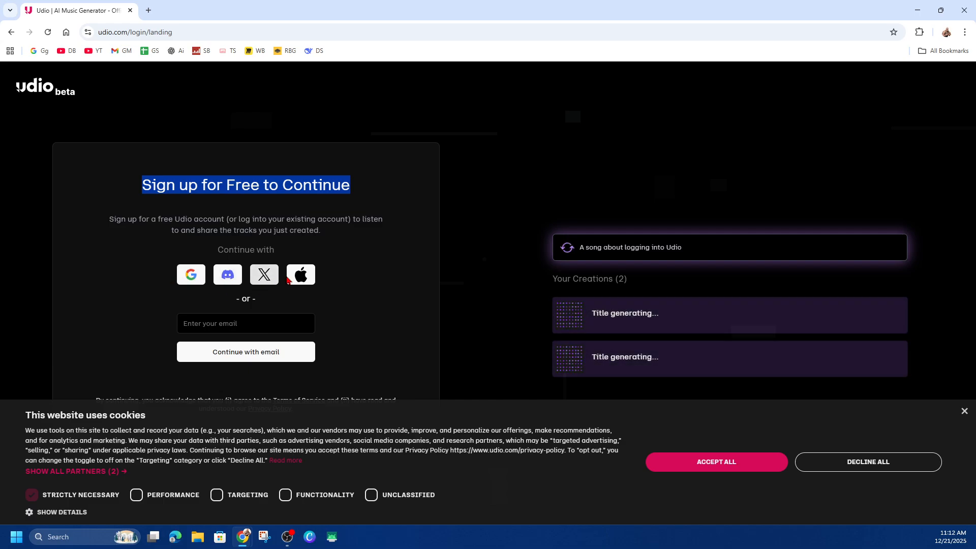
{"action": "left_click", "coordinate": [191, 274]}
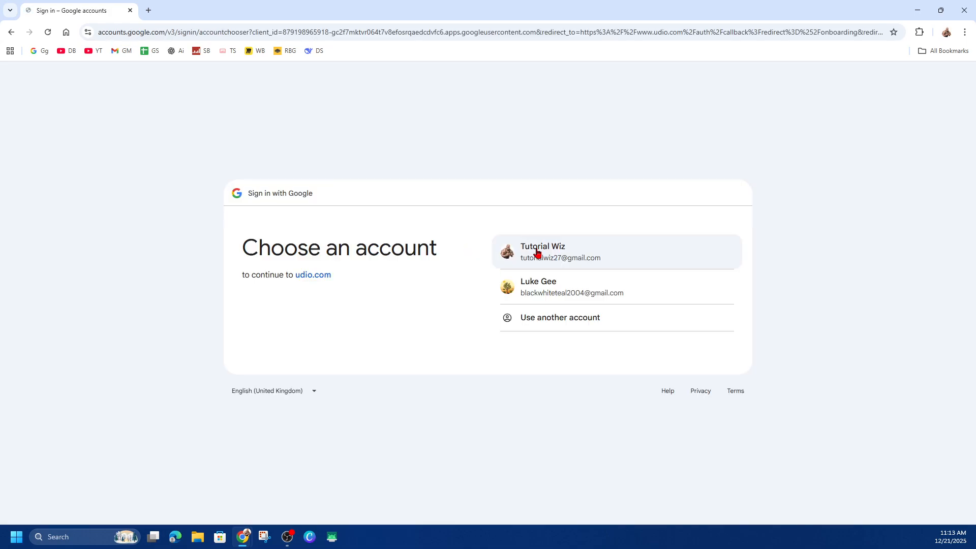
{"action": "left_click", "coordinate": [539, 253]}
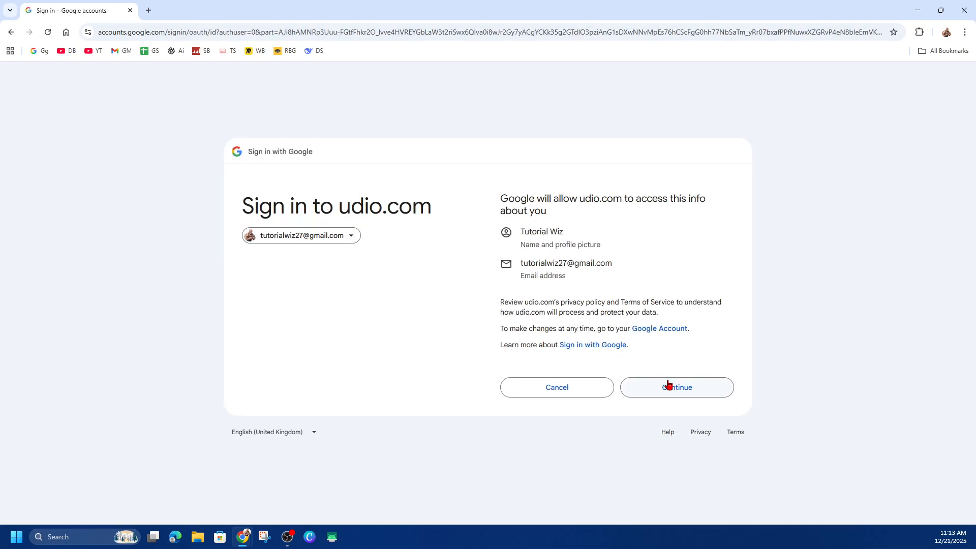
{"action": "left_click", "coordinate": [669, 385]}
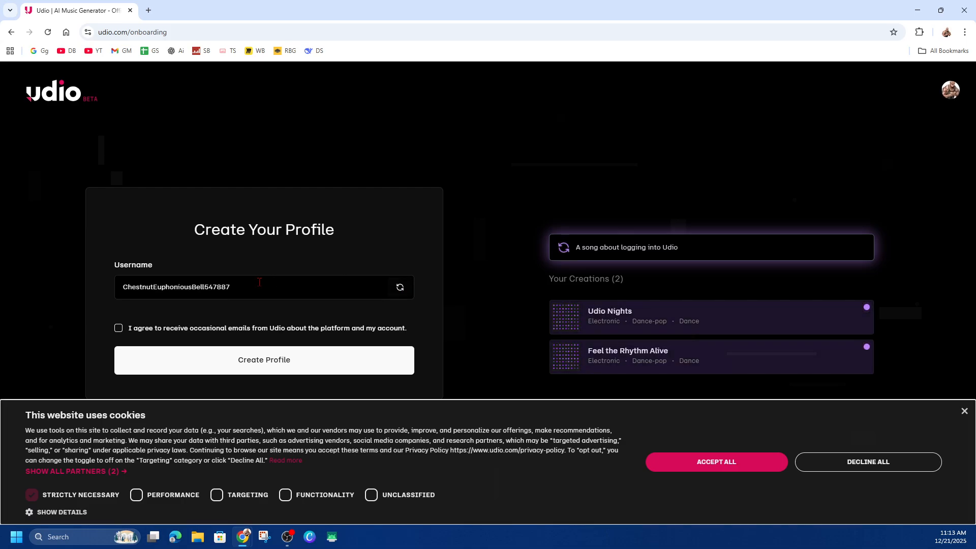
- Create the profile with a newly generated random username and agree to receive occasional emails
{"action": "left_click_drag", "start_coordinate": [87, 288], "coordinate": [268, 329]}
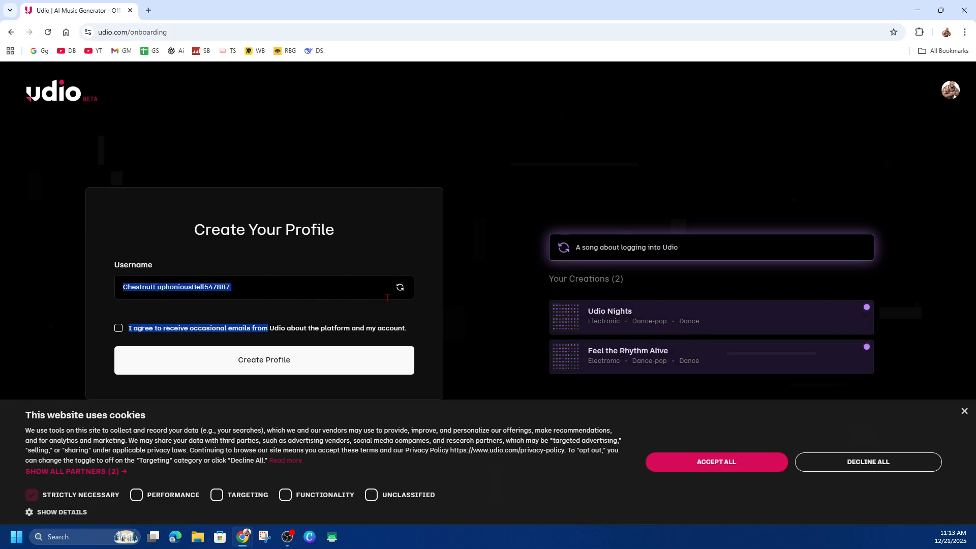
{"action": "left_click", "coordinate": [407, 294]}
{"action": "left_click", "coordinate": [400, 288]}
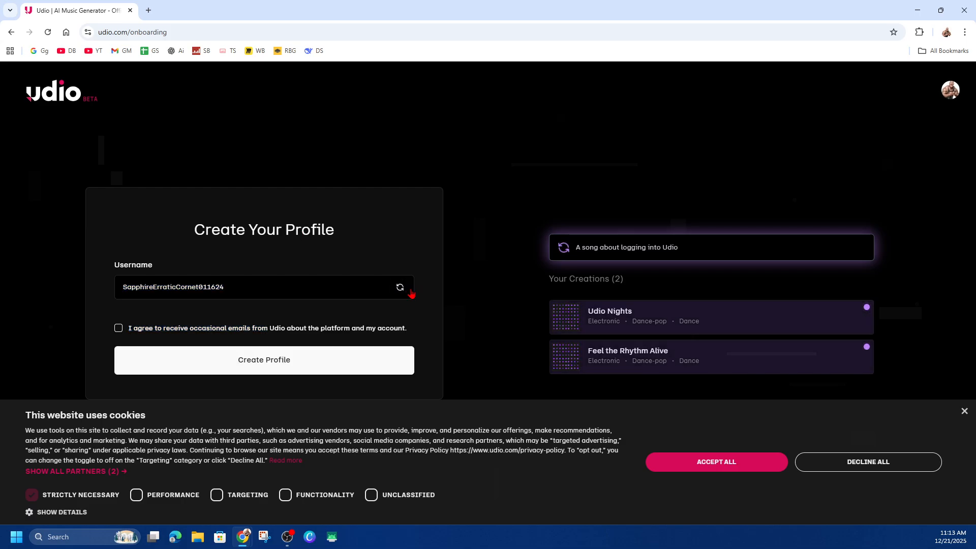
{"action": "left_click", "coordinate": [119, 328]}
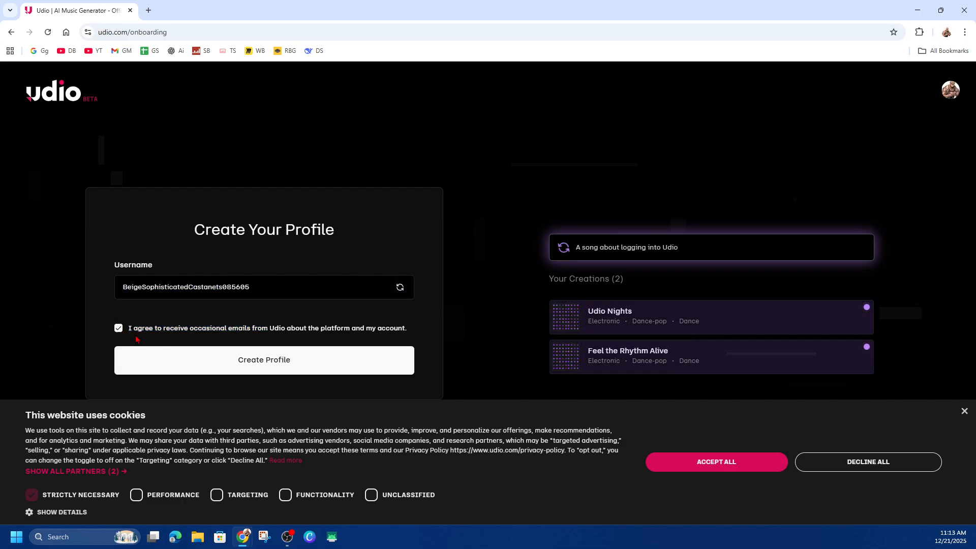
{"action": "left_click", "coordinate": [248, 370]}
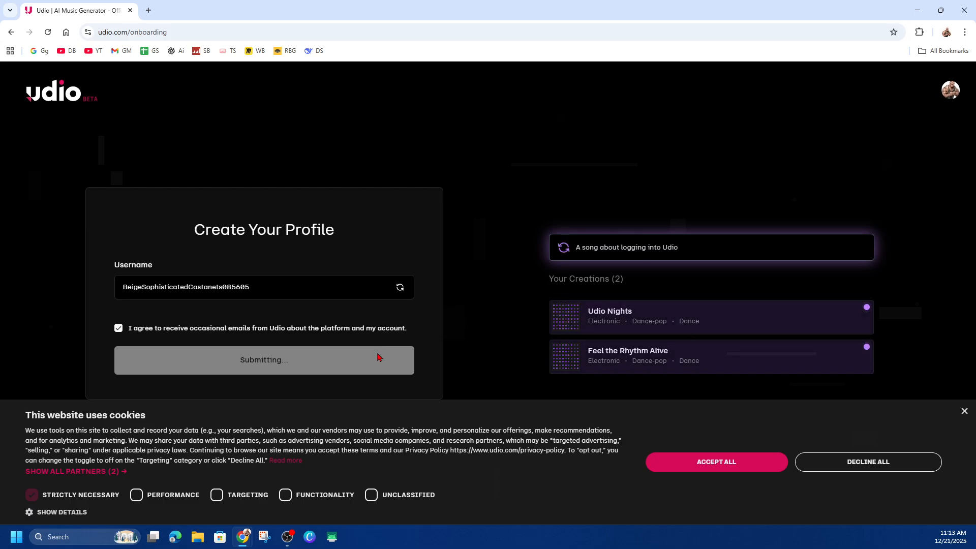
- Accept all website cookies and dismiss the introductory Creation tour
{"action": "left_click", "coordinate": [765, 462]}
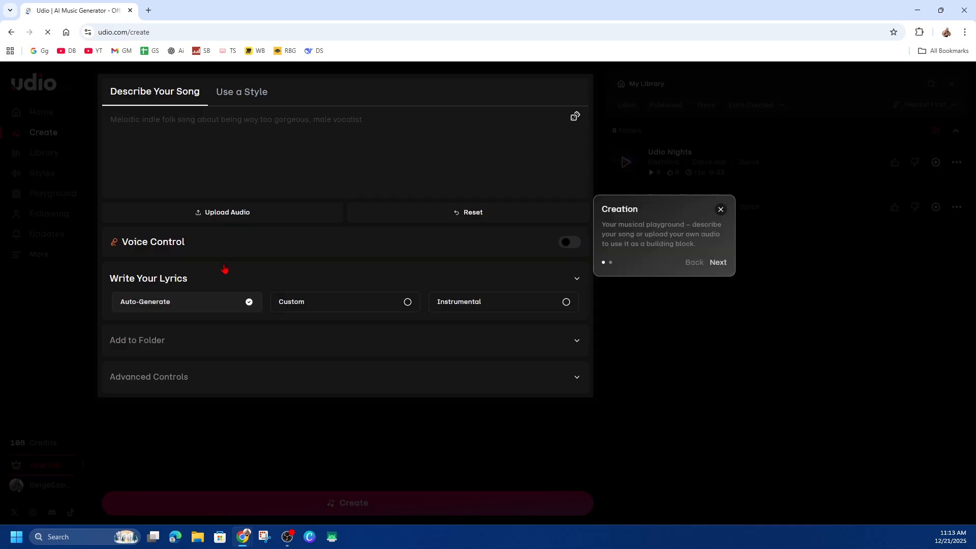
{"action": "left_click", "coordinate": [721, 209]}
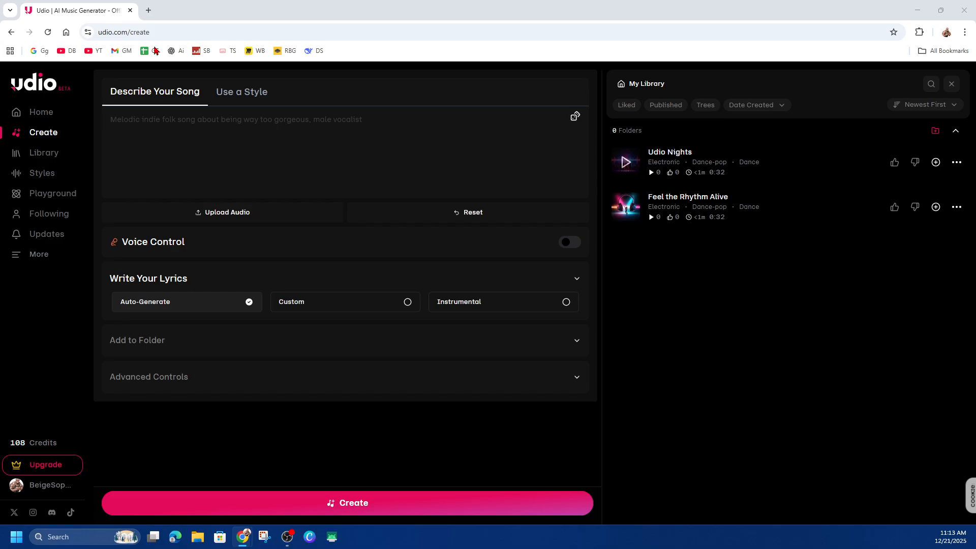
- Paste a song description beginning "A melodic, emotionally driven song that blends modern production with heartfelt vocals"
{"action": "left_click", "coordinate": [234, 212]}
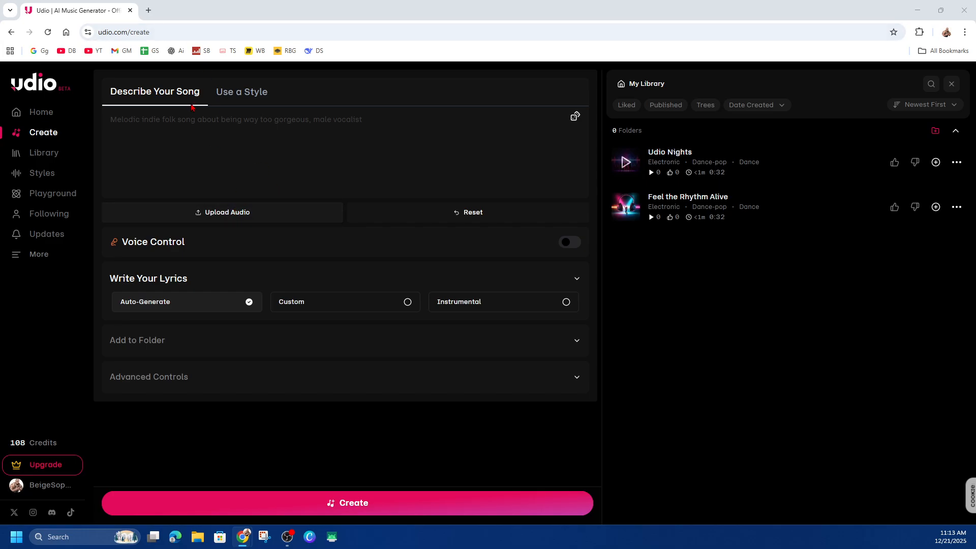
{"action": "left_click", "coordinate": [243, 95]}
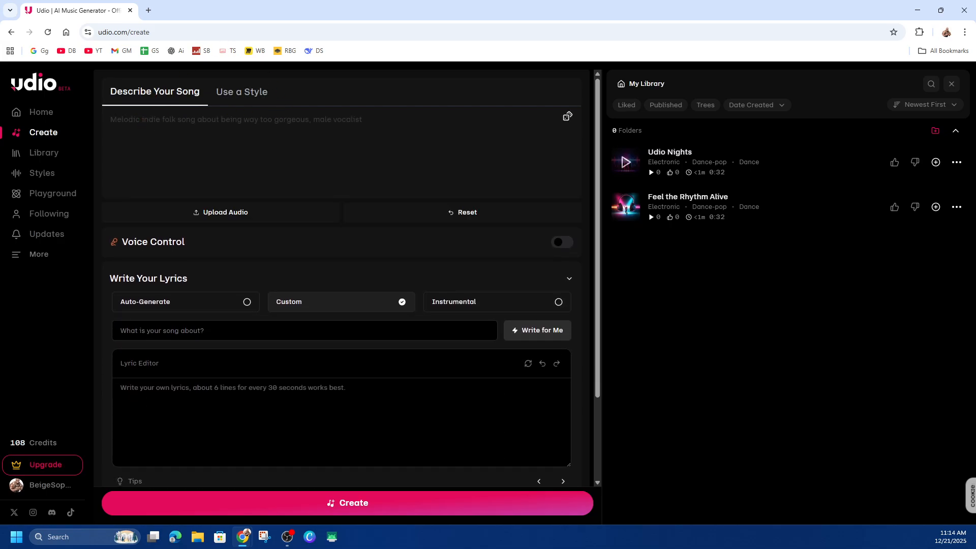
{"action": "type", "text": "A melodic, emotionally driven song that blends modern production with heartfelt vocals. The track explores themes of love, self-reflection, and late-night thoughts, carried by smooth melodies, rich harmonies, and a memorable hook. The vibe is atmospheric and expressive, perfect for listeners who enjoy deep lyrics and immersive soundscapes."}
{"action": "key", "text": "ctrl+f"}
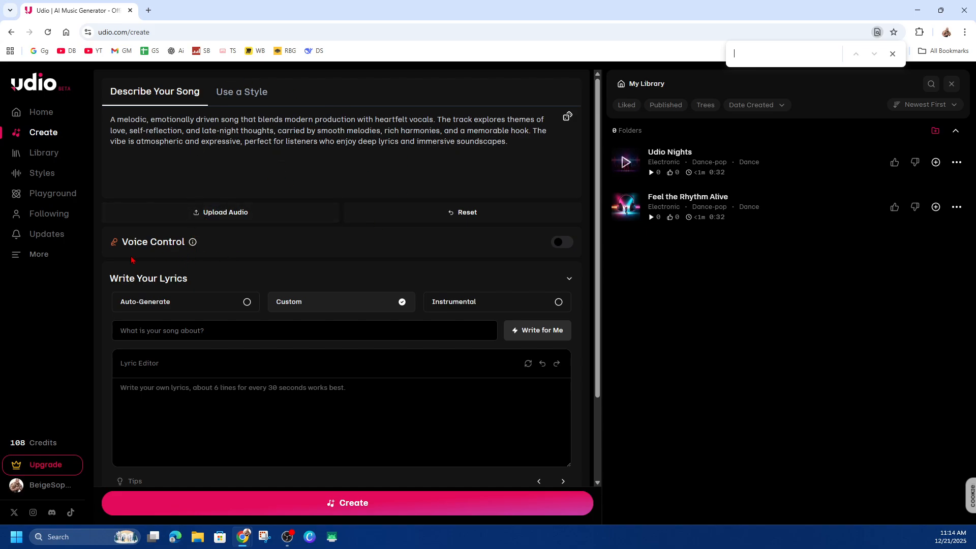
- Try to turn on Voice Control for the song
{"action": "left_click", "coordinate": [562, 242]}
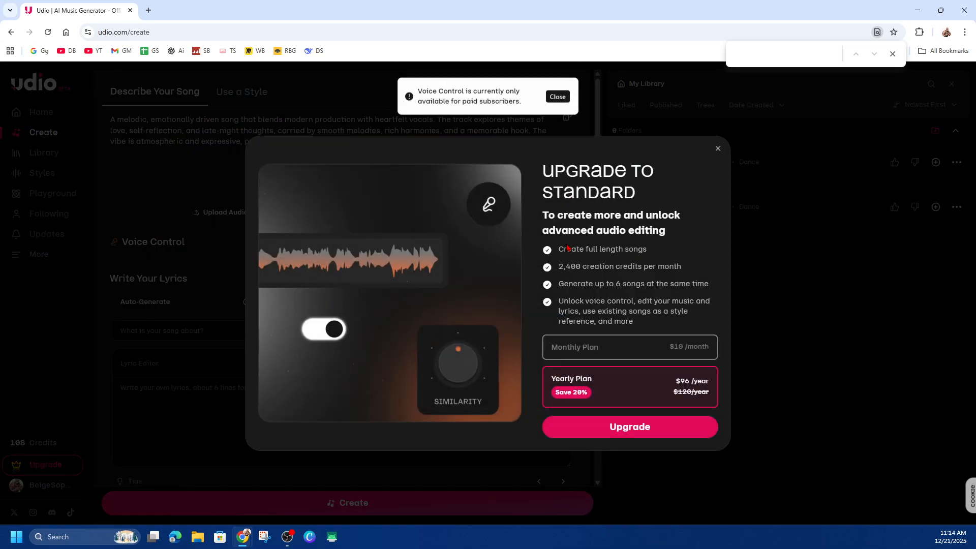
{"action": "left_click", "coordinate": [718, 149]}
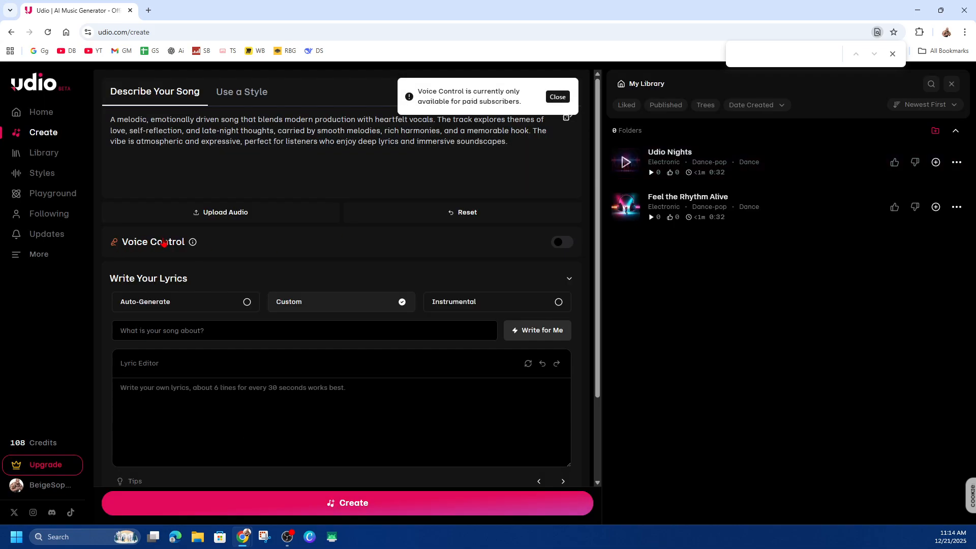
- Compare the Custom and Instrumental lyric modes, and leave the song's lyrics set to Auto-Generate
{"action": "scroll", "coordinate": [209, 255], "scroll_direction": "down", "scroll_amount": 2}
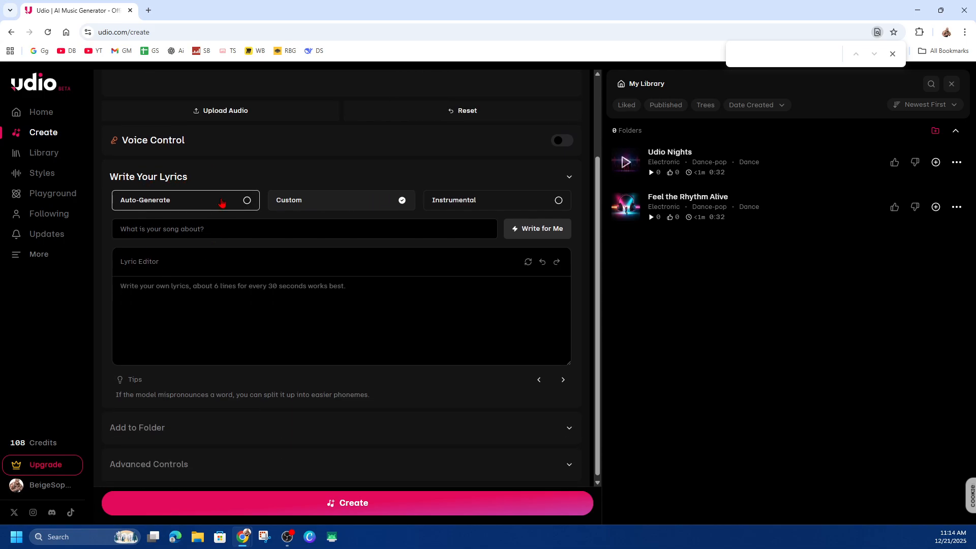
{"action": "left_click", "coordinate": [242, 204]}
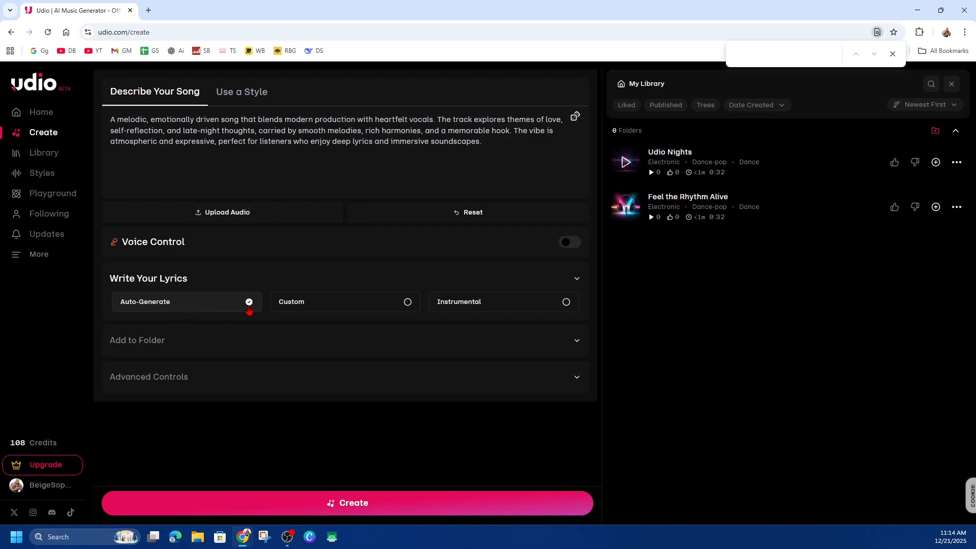
{"action": "left_click", "coordinate": [393, 307]}
{"action": "scroll", "coordinate": [401, 352], "scroll_direction": "down", "scroll_amount": 2}
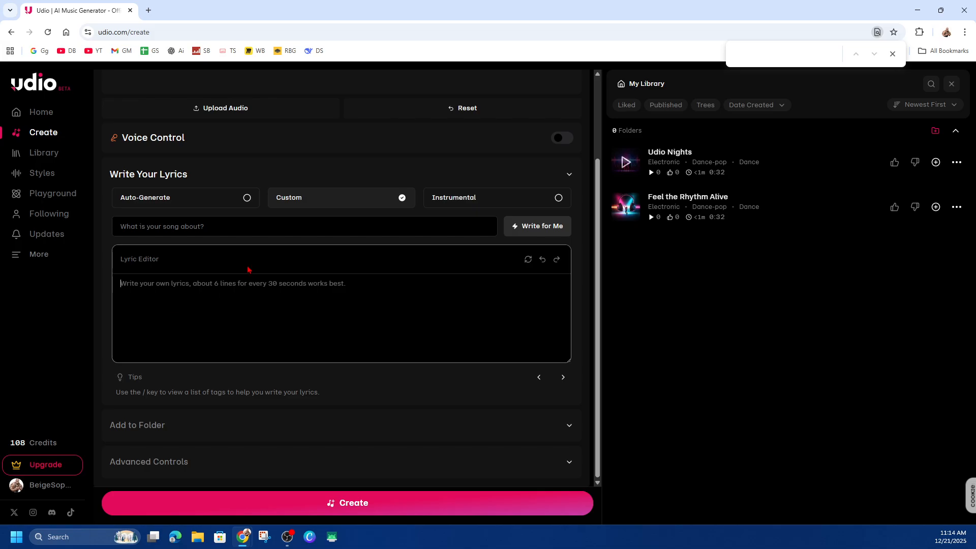
{"action": "left_click", "coordinate": [460, 199]}
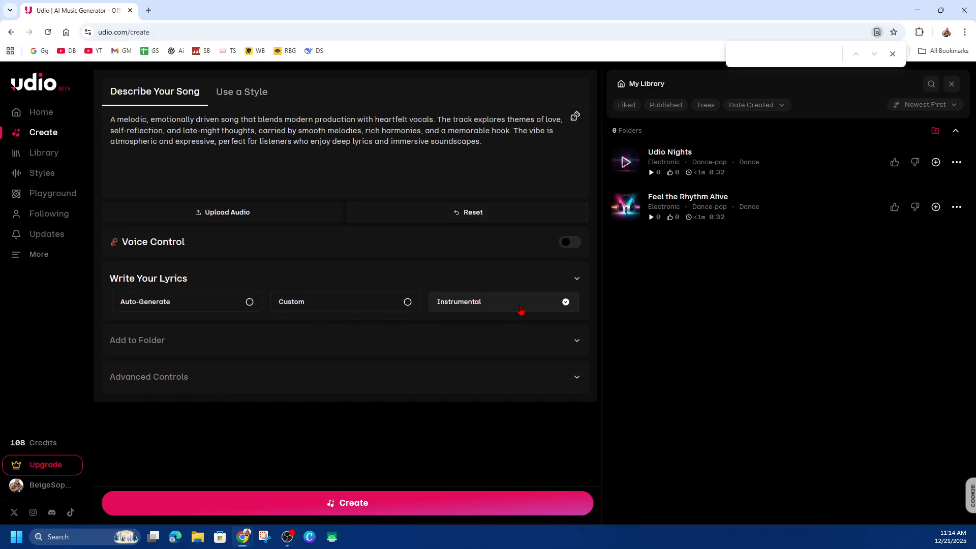
{"action": "left_click", "coordinate": [186, 305]}
- Expand the folder and advanced settings, and examine the model, song length, clip timing, prompt strength and generation quality controls
{"action": "left_click", "coordinate": [515, 352]}
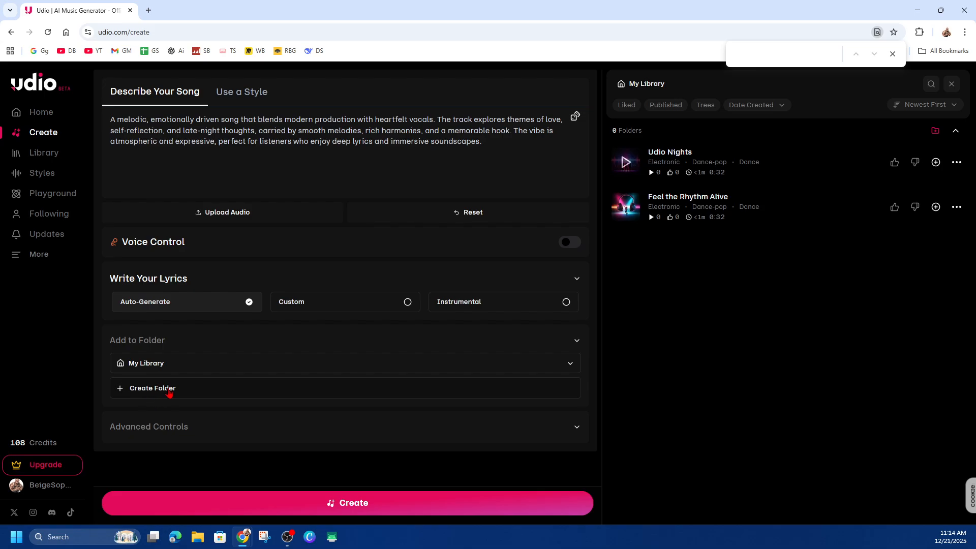
{"action": "left_click", "coordinate": [192, 432]}
{"action": "scroll", "coordinate": [546, 409], "scroll_direction": "down", "scroll_amount": 2}
{"action": "scroll", "coordinate": [552, 417], "scroll_direction": "down", "scroll_amount": 3}
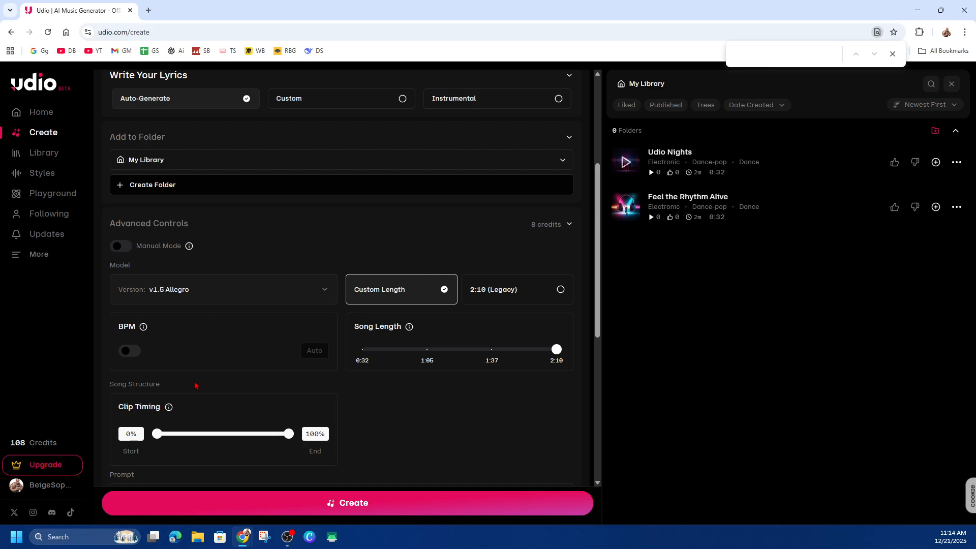
{"action": "key", "text": "Tab"}
{"action": "scroll", "coordinate": [189, 405], "scroll_direction": "down", "scroll_amount": 2}
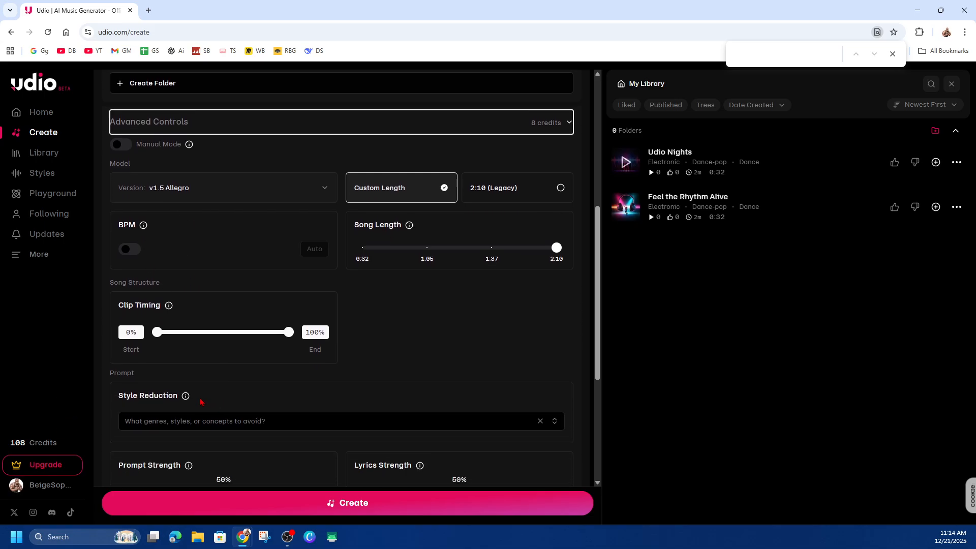
{"action": "scroll", "coordinate": [223, 333], "scroll_direction": "down", "scroll_amount": 5}
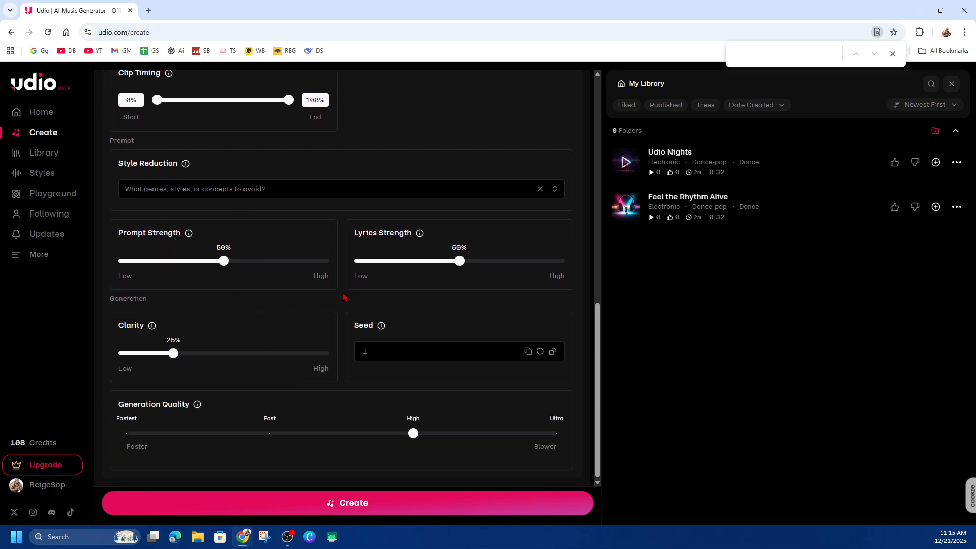
- Generate the song from the description with auto-generated lyrics, the v1.5 Allegro model and a 2:10 custom length
{"action": "scroll", "coordinate": [490, 398], "scroll_direction": "up", "scroll_amount": 7}
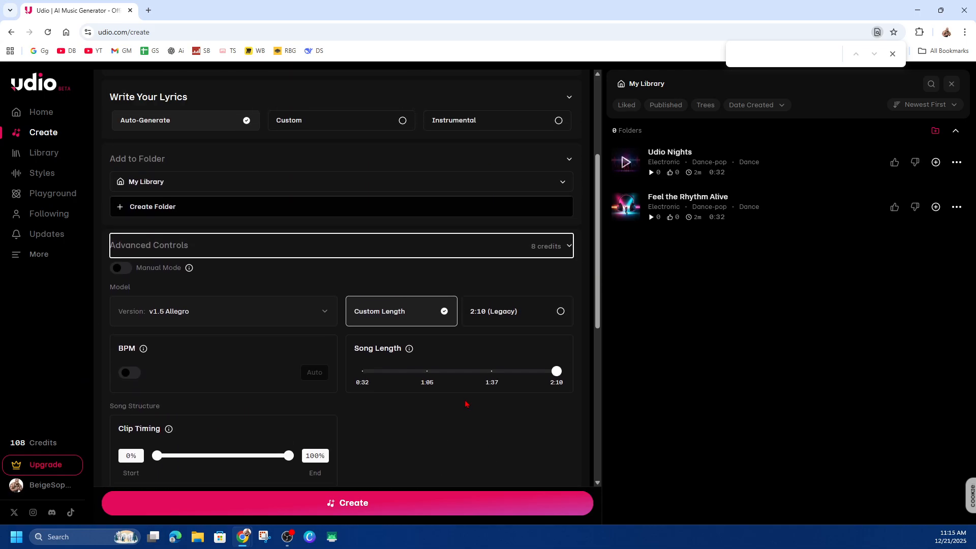
{"action": "scroll", "coordinate": [466, 404], "scroll_direction": "up", "scroll_amount": 2}
{"action": "left_click", "coordinate": [399, 504]}
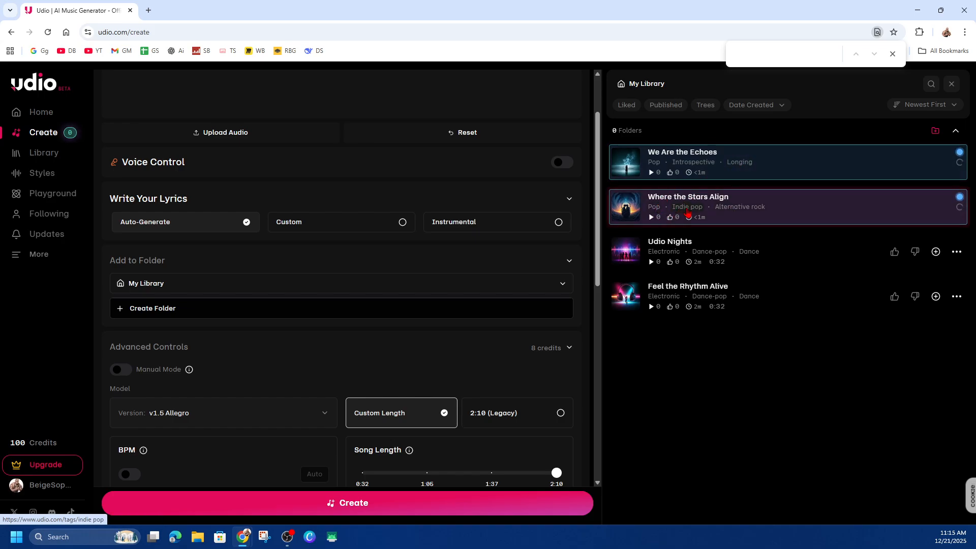
- Preview the generated tracks "Where the Stars Align" and "We Are the Echoes", and pause playback
{"action": "left_click", "coordinate": [652, 175]}
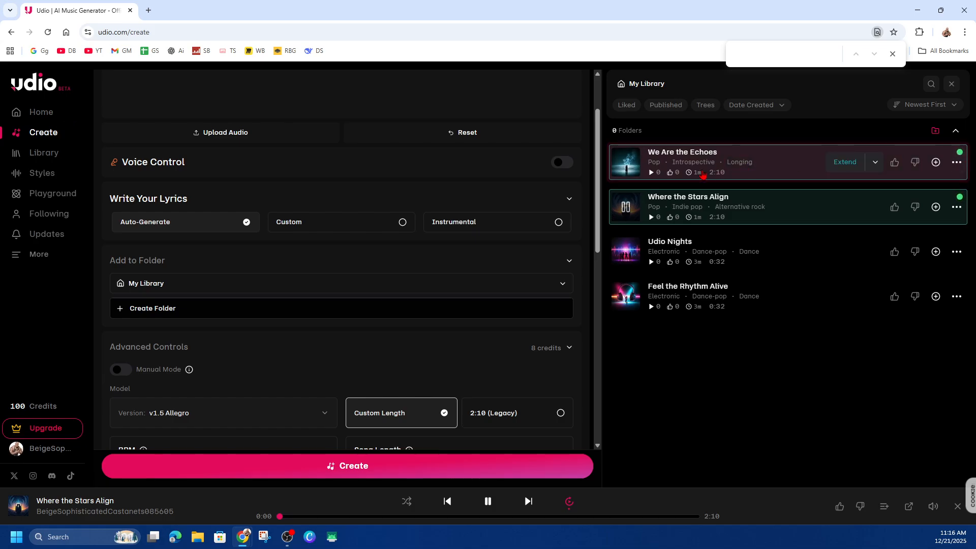
{"action": "left_click", "coordinate": [627, 167]}
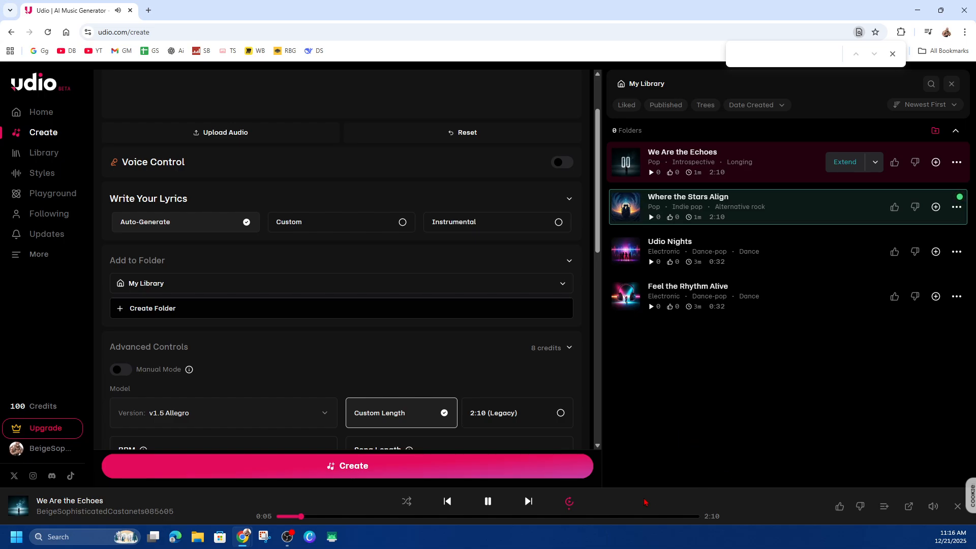
{"action": "left_click", "coordinate": [488, 502]}
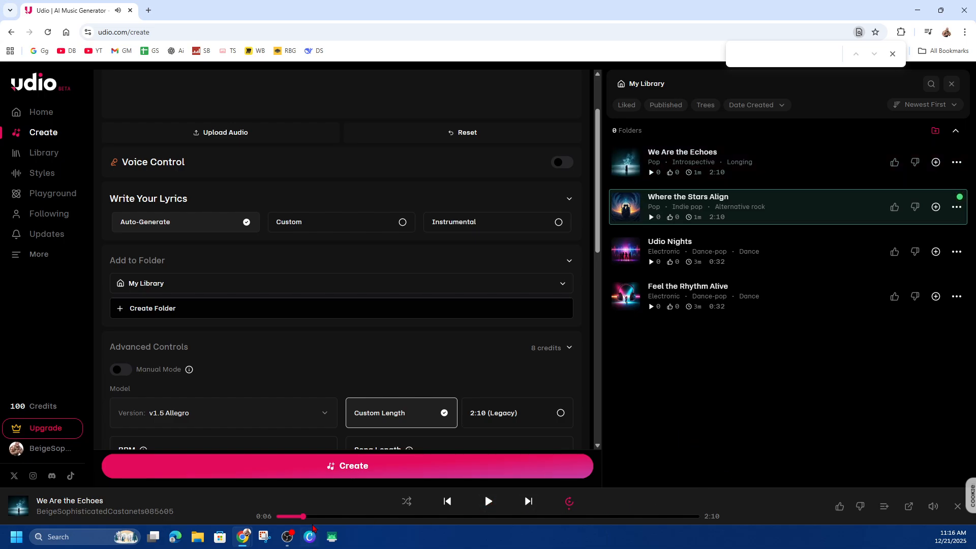
- Extend the track "We Are the Echoes" with an added section after it and auto-generated lyrics
{"action": "mouse_move", "coordinate": [824, 165]}
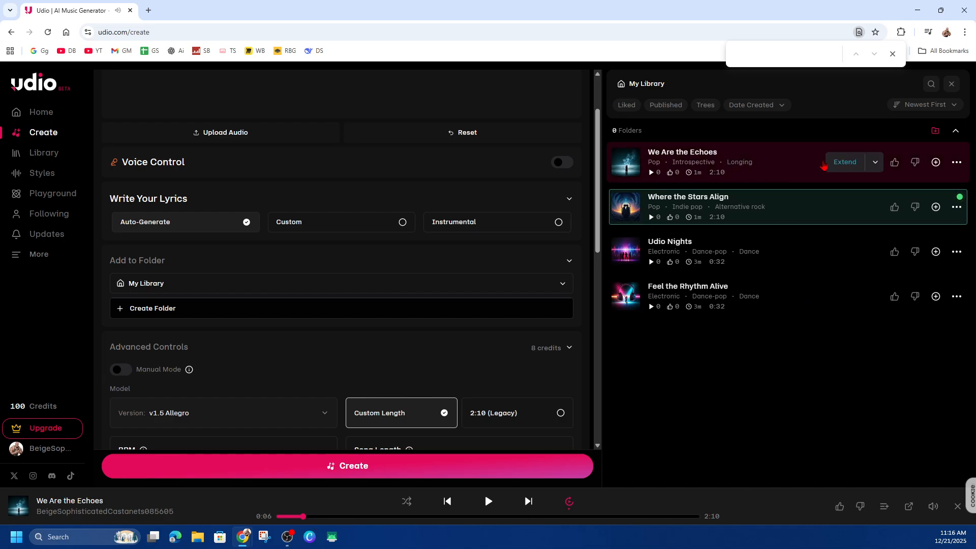
{"action": "left_click", "coordinate": [874, 163]}
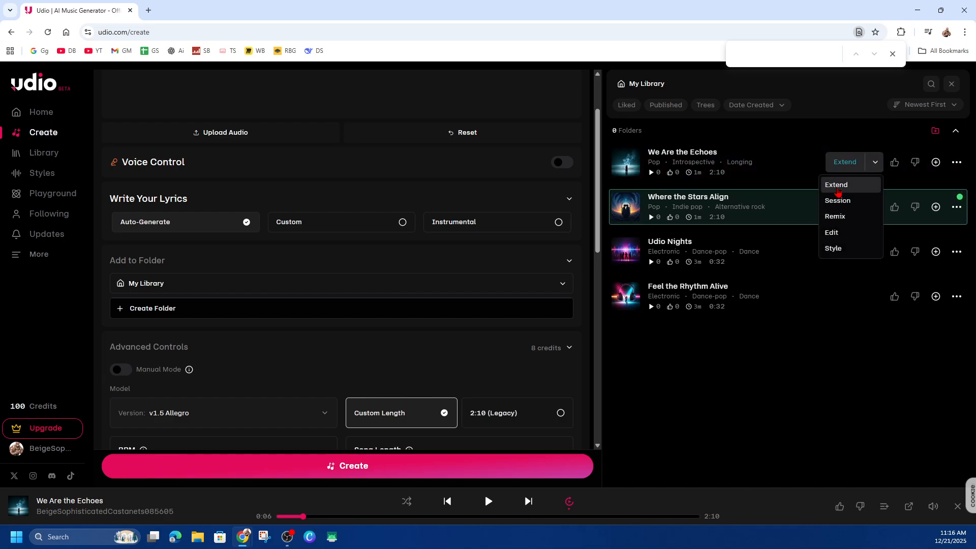
{"action": "left_click", "coordinate": [837, 186]}
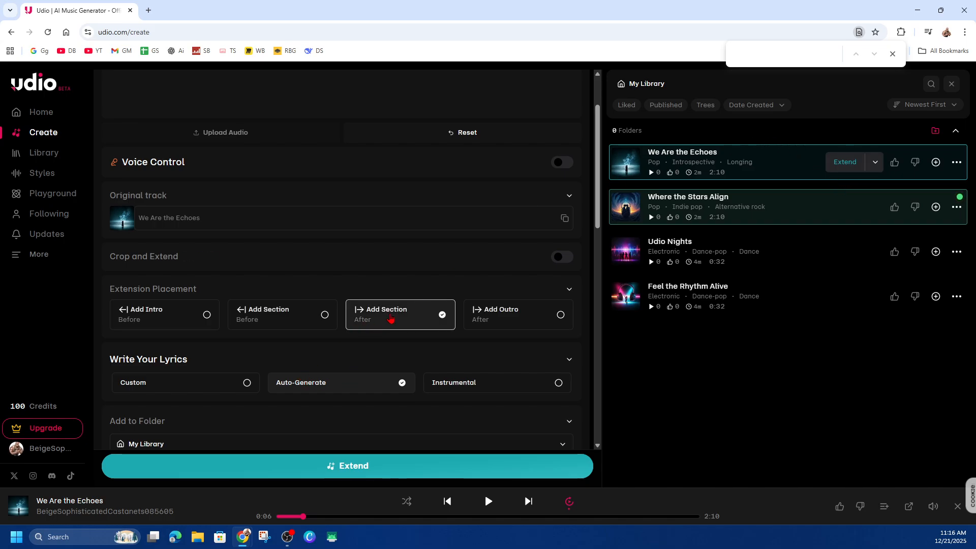
{"action": "left_click", "coordinate": [447, 467]}
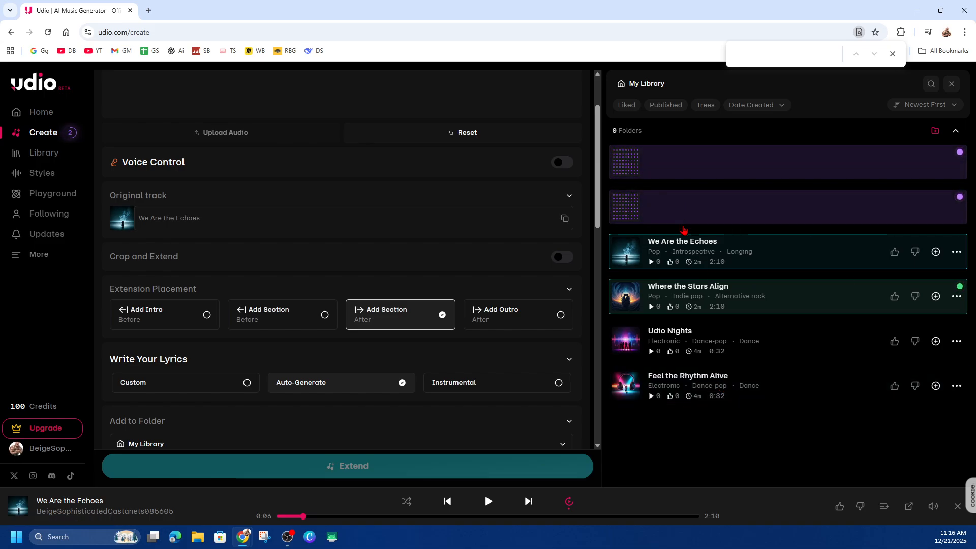
- Examine the create, style, voice and other options available for the track "We Are the Echoes", and close them
{"action": "mouse_move", "coordinate": [924, 263]}
{"action": "left_click", "coordinate": [956, 253]}
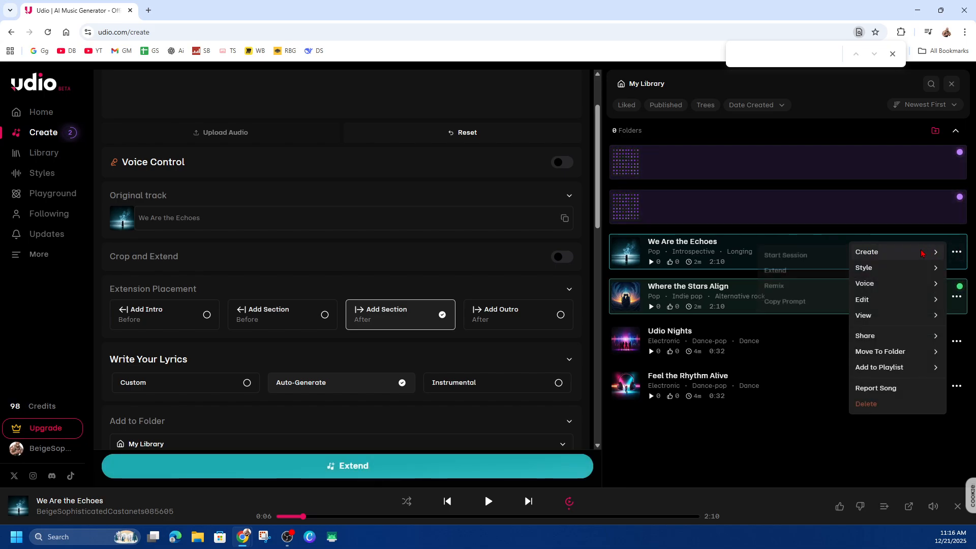
{"action": "mouse_move", "coordinate": [878, 259]}
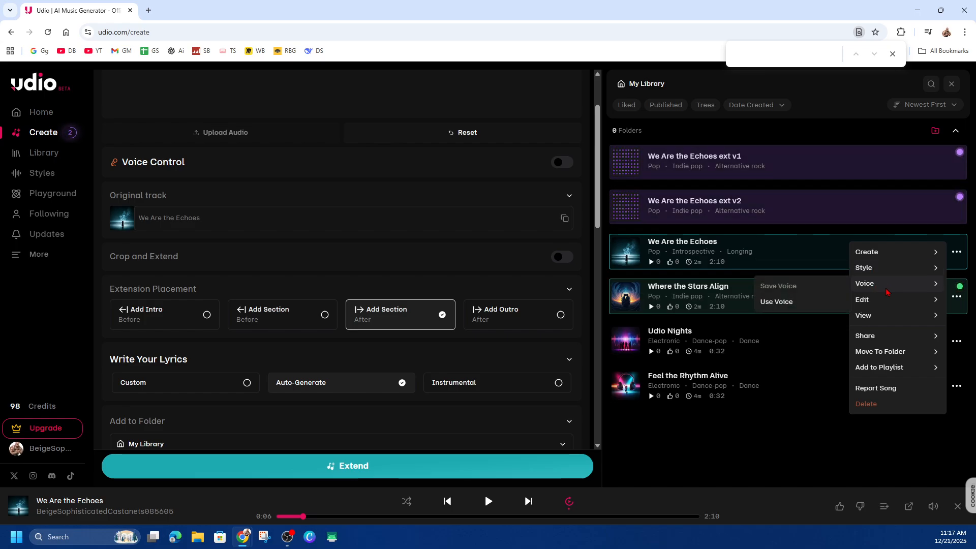
{"action": "mouse_move", "coordinate": [897, 377]}
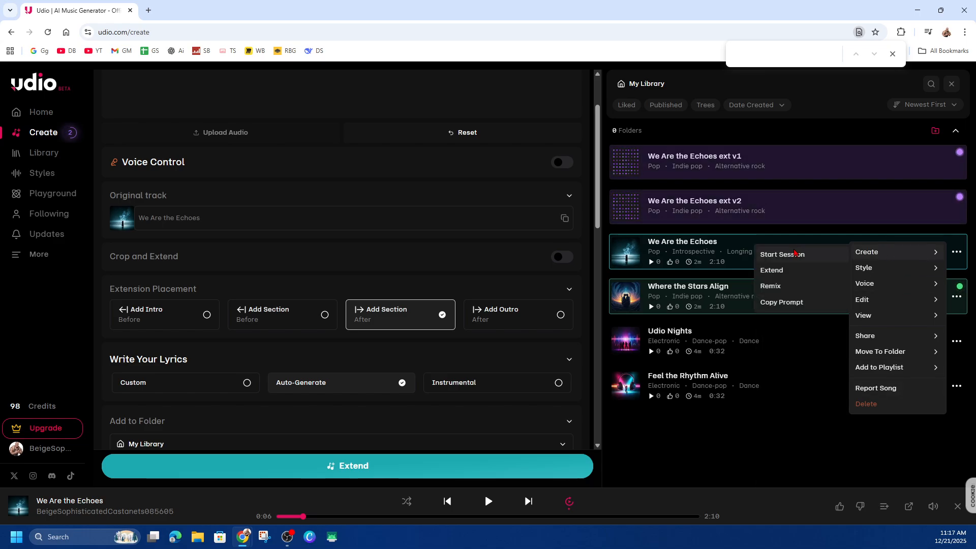
{"action": "left_click", "coordinate": [778, 252]}
{"action": "left_click", "coordinate": [717, 149]}
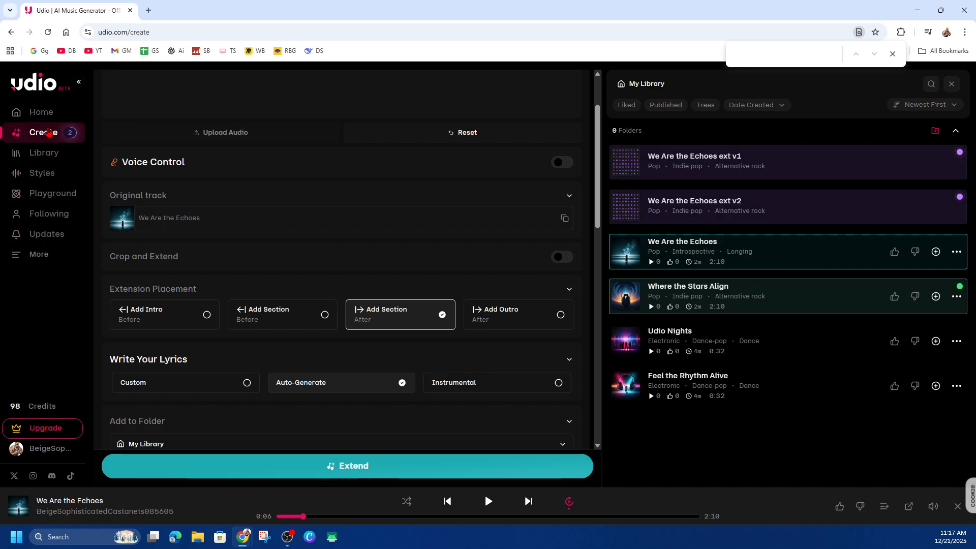
- Open the song library and examine the create and share options for the track "We Are the Echoes"
{"action": "left_click", "coordinate": [51, 159]}
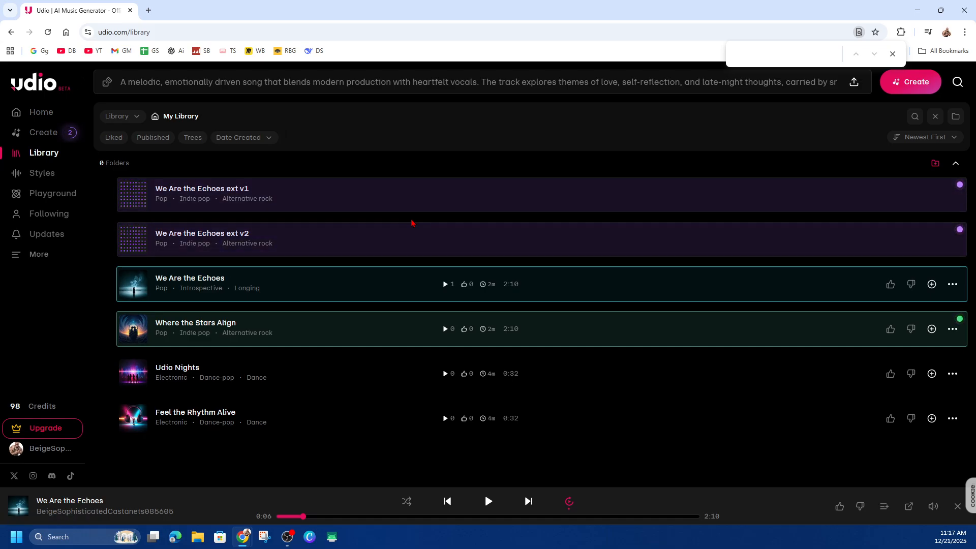
{"action": "left_click", "coordinate": [953, 284]}
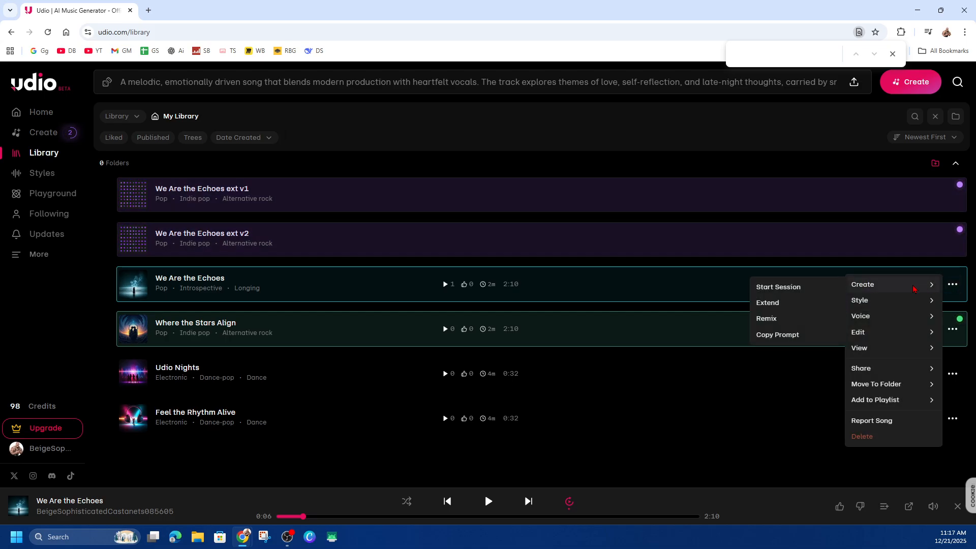
{"action": "mouse_move", "coordinate": [892, 375]}
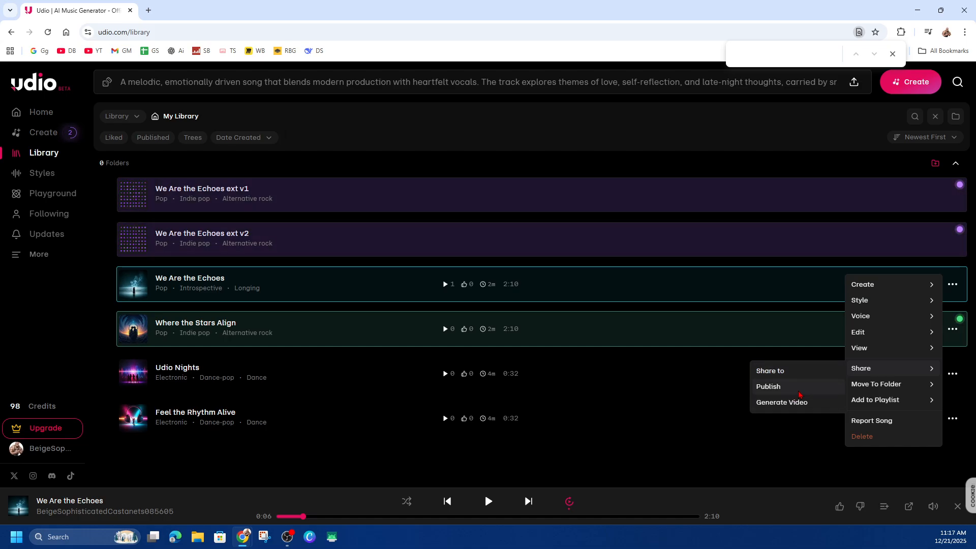
{"action": "mouse_move", "coordinate": [893, 405]}
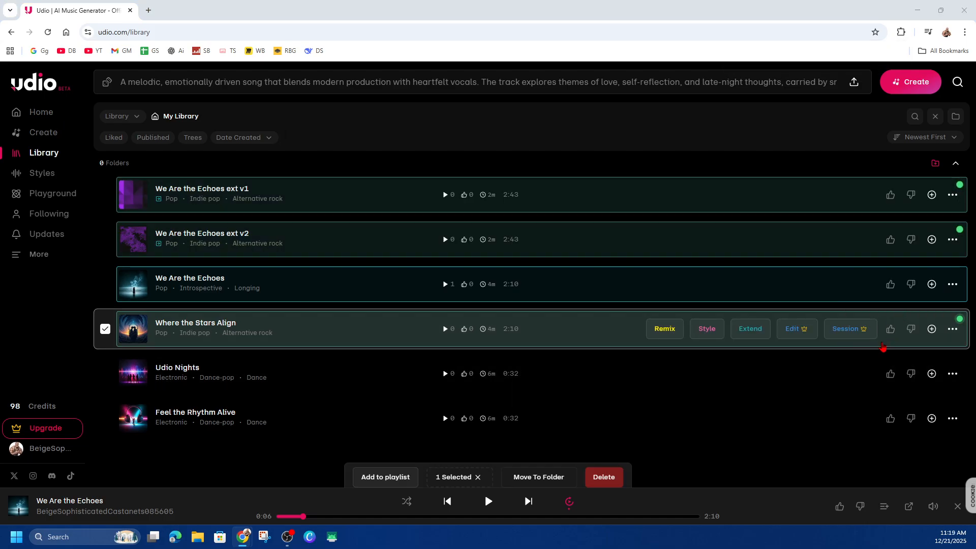
- Show the sharing options for the extended track "We Are the Echoes ext v1"
{"action": "left_click", "coordinate": [952, 196]}
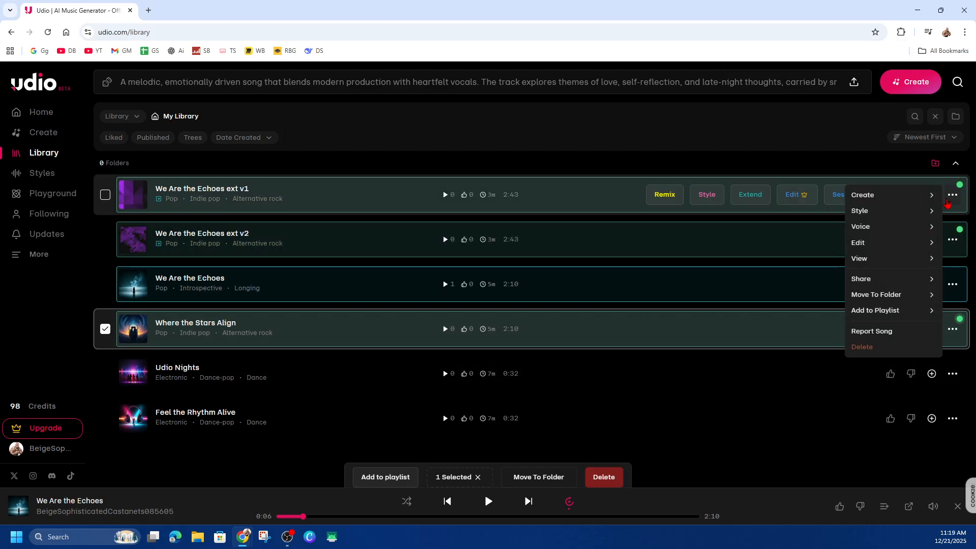
{"action": "mouse_move", "coordinate": [902, 284]}
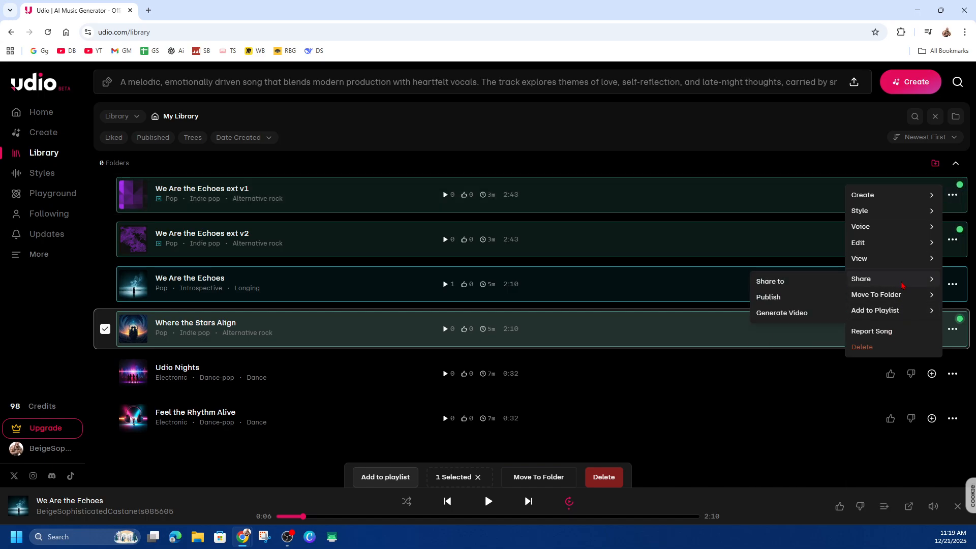